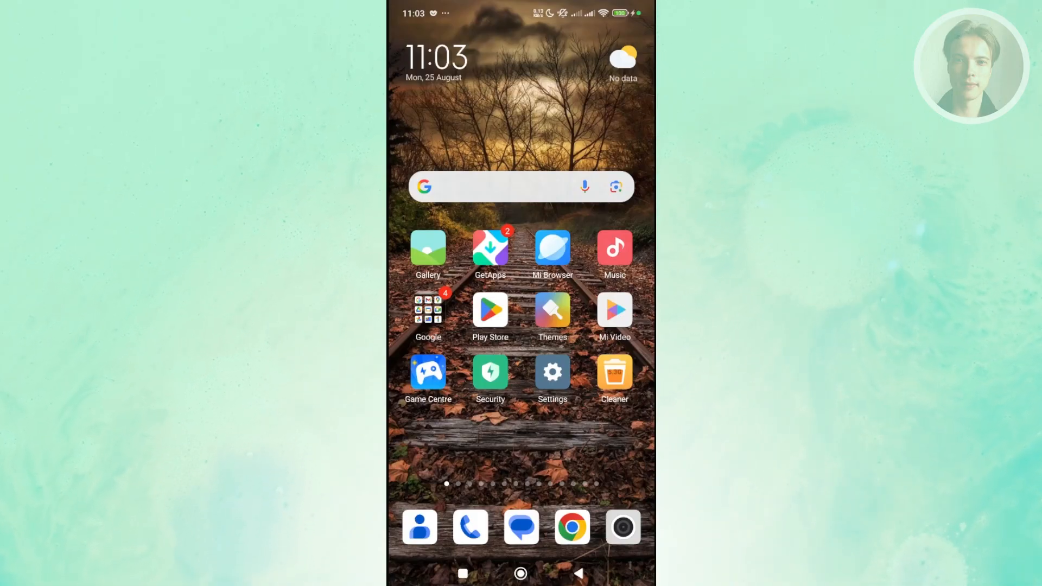
Go to the Play Store to find the AI Logo Maker, AI Design: Hexa app.
{"action": "left_click", "coordinate": [491, 310]}
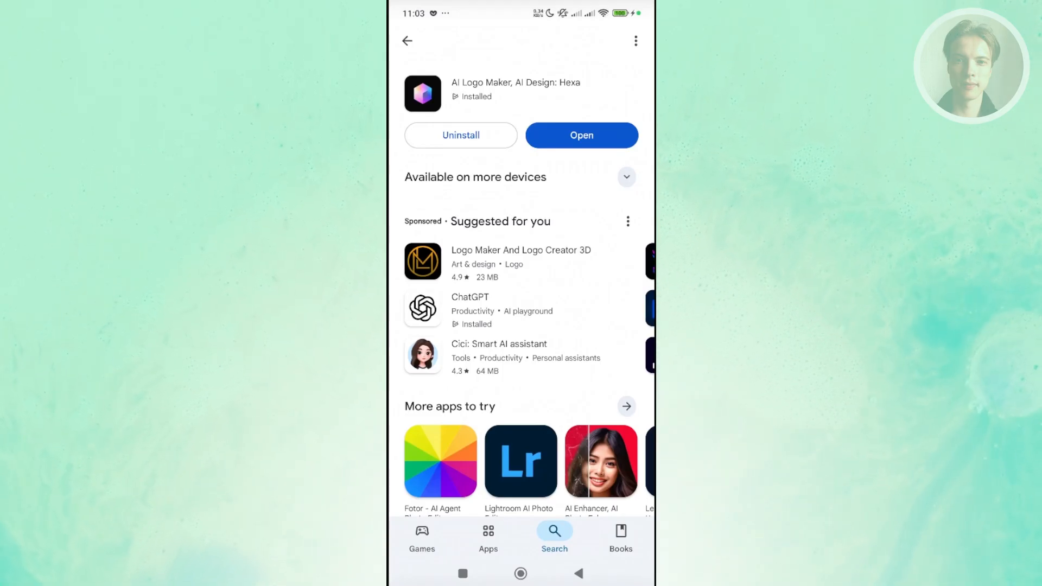
Launch the installed Hexa AI app from its Play Store page.
{"action": "left_click", "coordinate": [581, 135]}
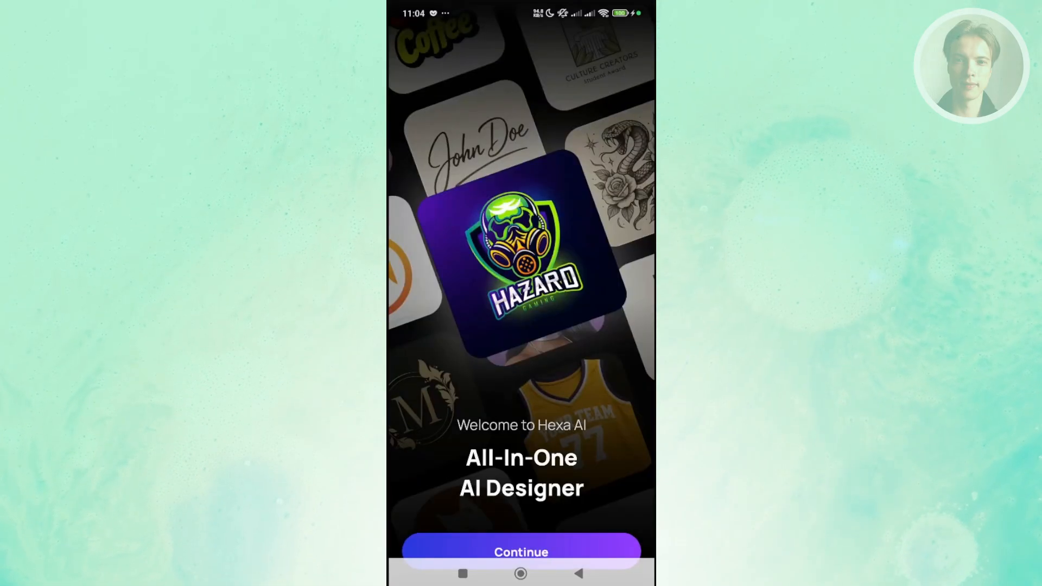
Continue past the welcome screen and choose logo design from the category grid.
{"action": "left_click", "coordinate": [522, 552]}
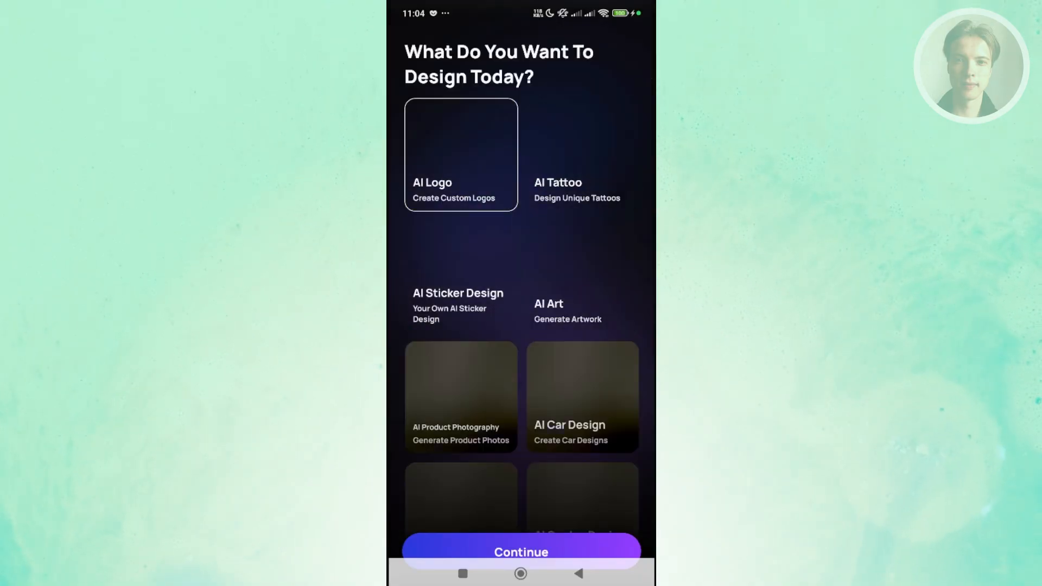
{"action": "scroll", "coordinate": [521, 327], "scroll_direction": "down", "scroll_amount": 2}
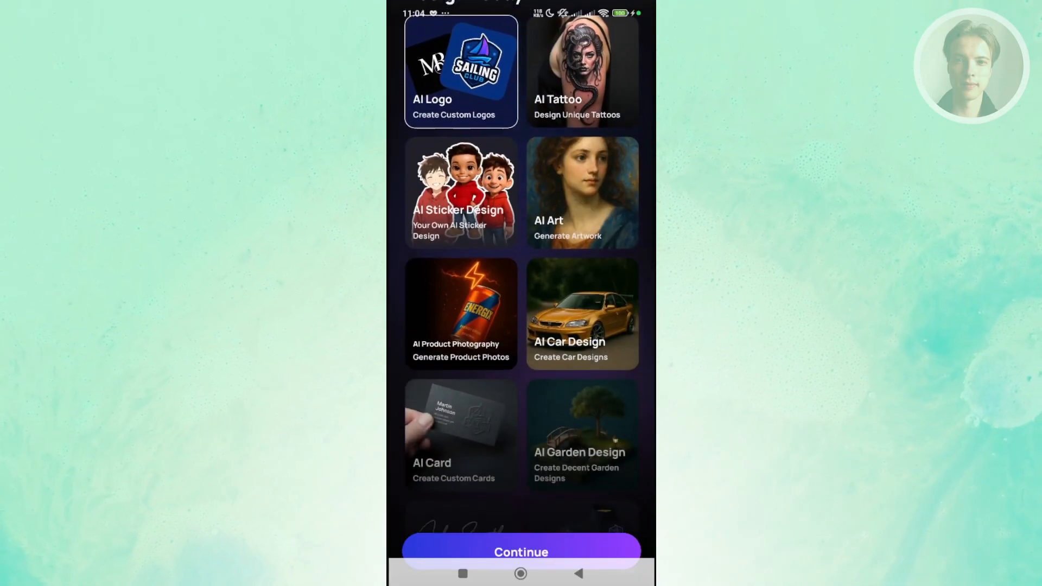
{"action": "scroll", "coordinate": [521, 326], "scroll_direction": "down", "scroll_amount": 8}
{"action": "scroll", "coordinate": [521, 326], "scroll_direction": "up", "scroll_amount": 4}
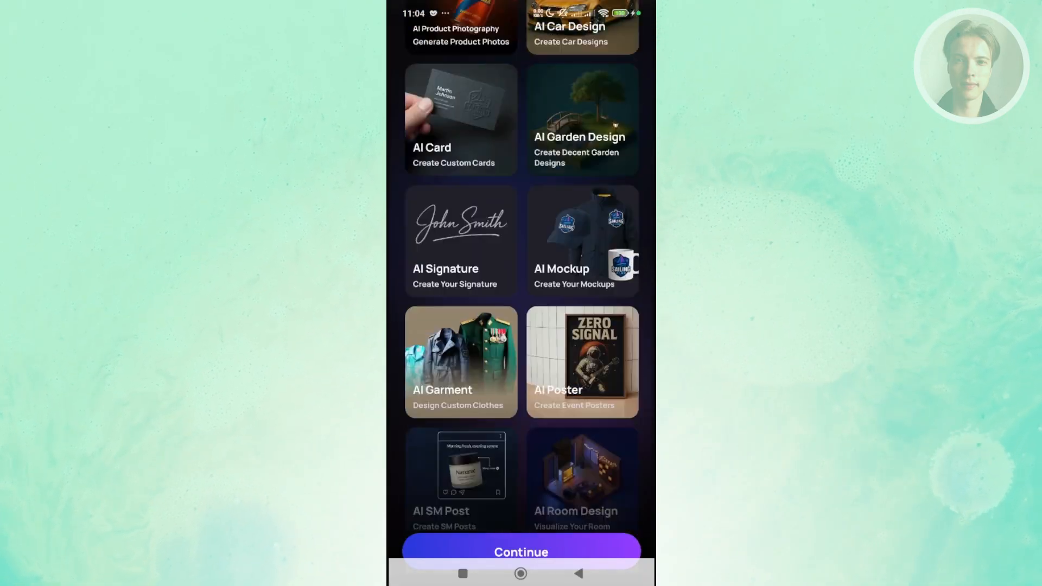
{"action": "scroll", "coordinate": [521, 326], "scroll_direction": "up", "scroll_amount": 5}
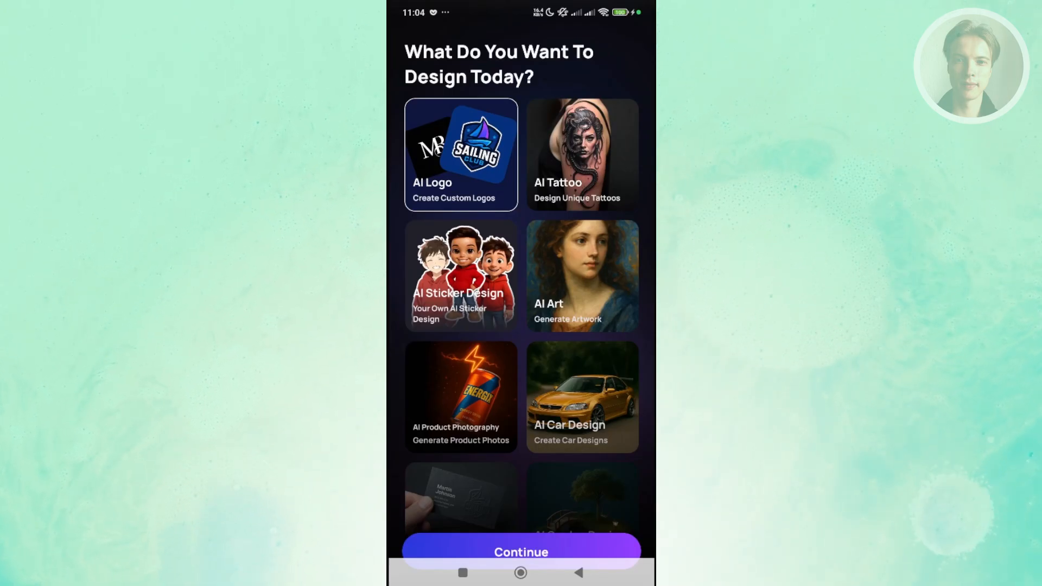
{"action": "scroll", "coordinate": [521, 325], "scroll_direction": "down", "scroll_amount": 2}
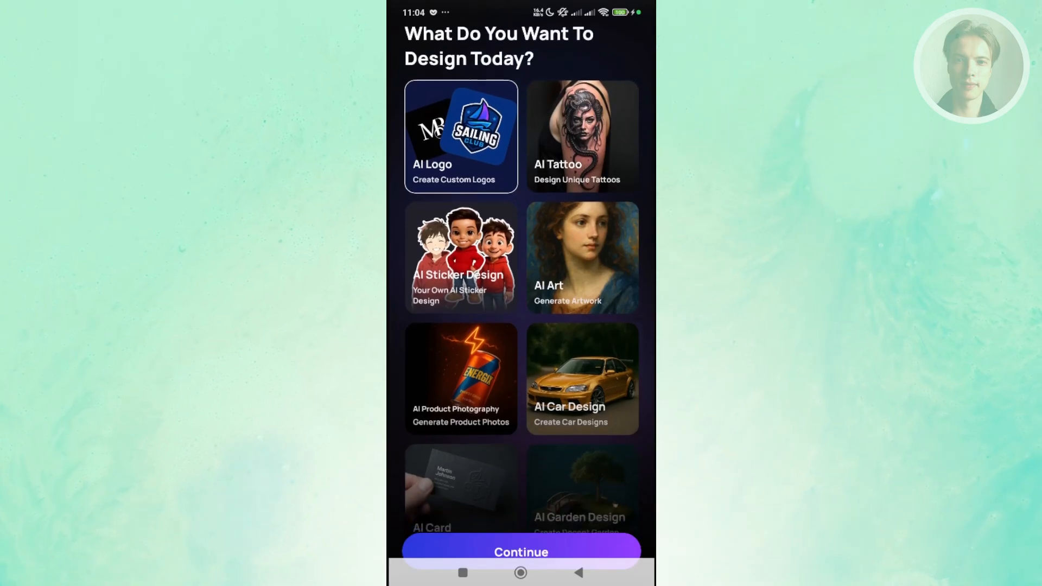
{"action": "scroll", "coordinate": [521, 326], "scroll_direction": "down", "scroll_amount": 2}
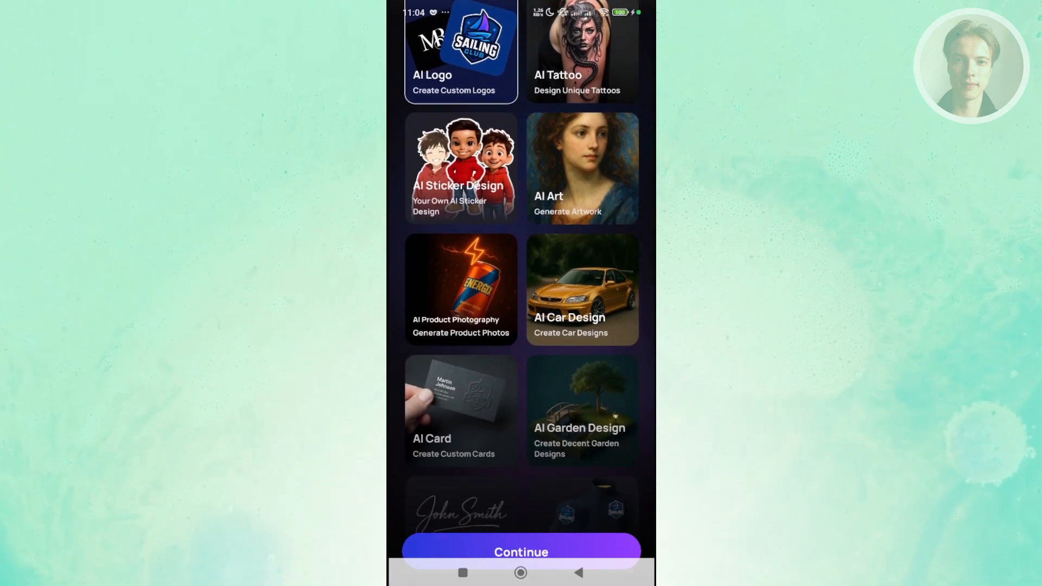
{"action": "scroll", "coordinate": [521, 326], "scroll_direction": "down", "scroll_amount": 3}
{"action": "scroll", "coordinate": [522, 326], "scroll_direction": "down", "scroll_amount": 3}
{"action": "scroll", "coordinate": [522, 326], "scroll_direction": "down", "scroll_amount": 3}
{"action": "scroll", "coordinate": [521, 326], "scroll_direction": "down", "scroll_amount": 3}
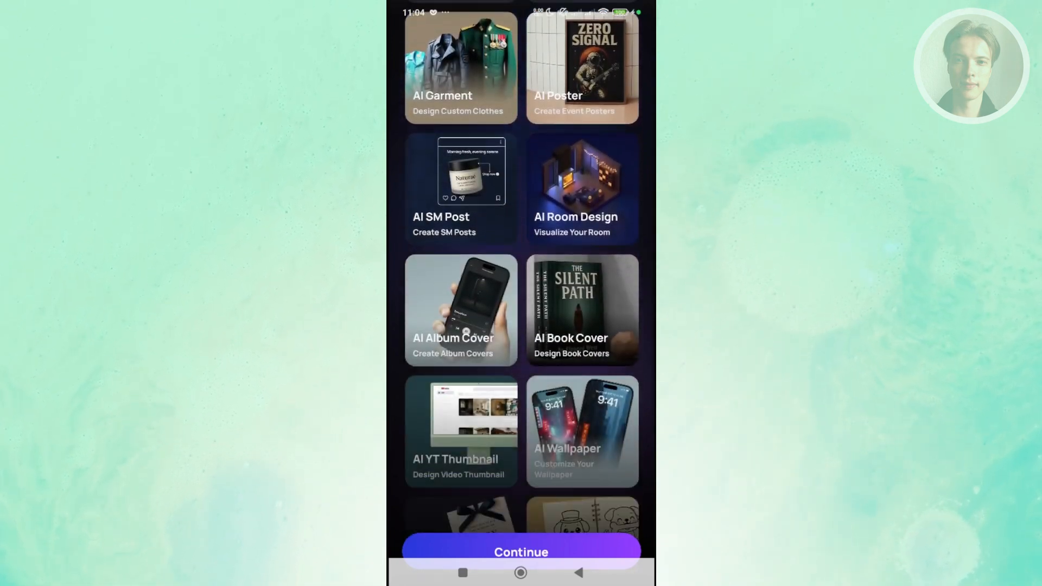
{"action": "scroll", "coordinate": [521, 326], "scroll_direction": "down", "scroll_amount": 2}
{"action": "scroll", "coordinate": [521, 325], "scroll_direction": "up", "scroll_amount": 10}
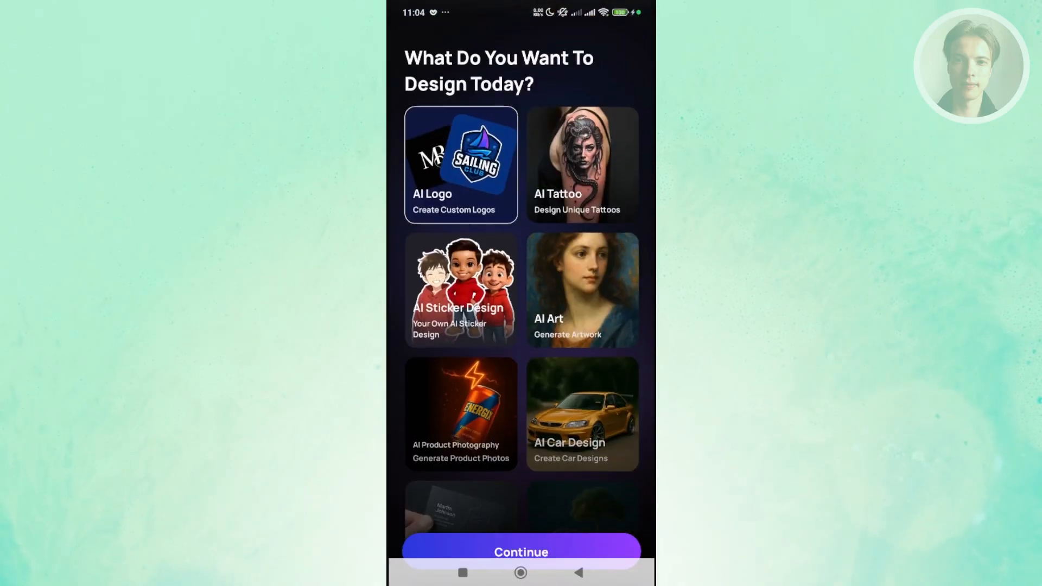
{"action": "scroll", "coordinate": [521, 326], "scroll_direction": "down", "scroll_amount": 1}
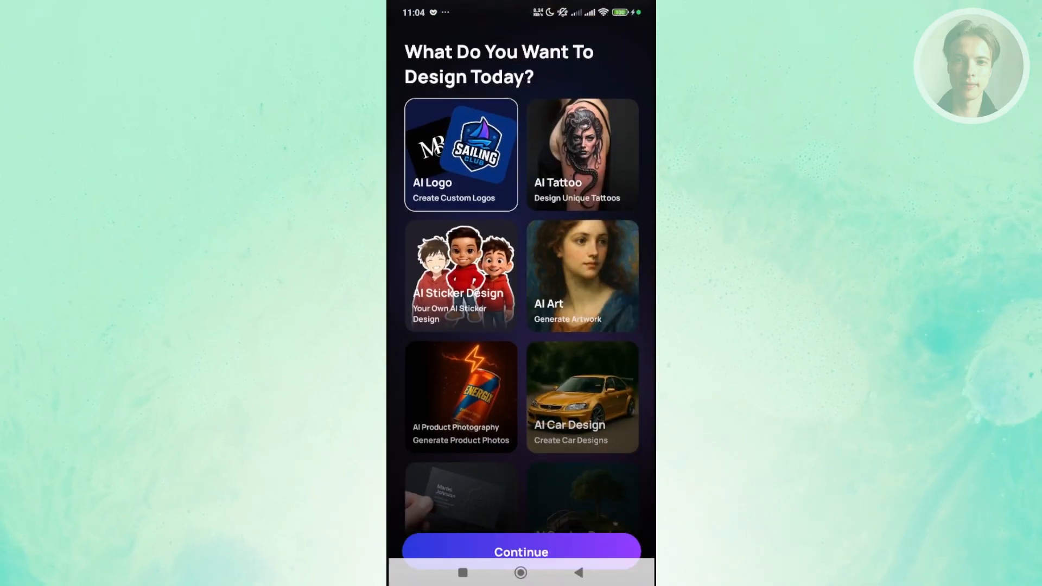
{"action": "scroll", "coordinate": [521, 326], "scroll_direction": "down", "scroll_amount": 5}
{"action": "scroll", "coordinate": [521, 326], "scroll_direction": "down", "scroll_amount": 5}
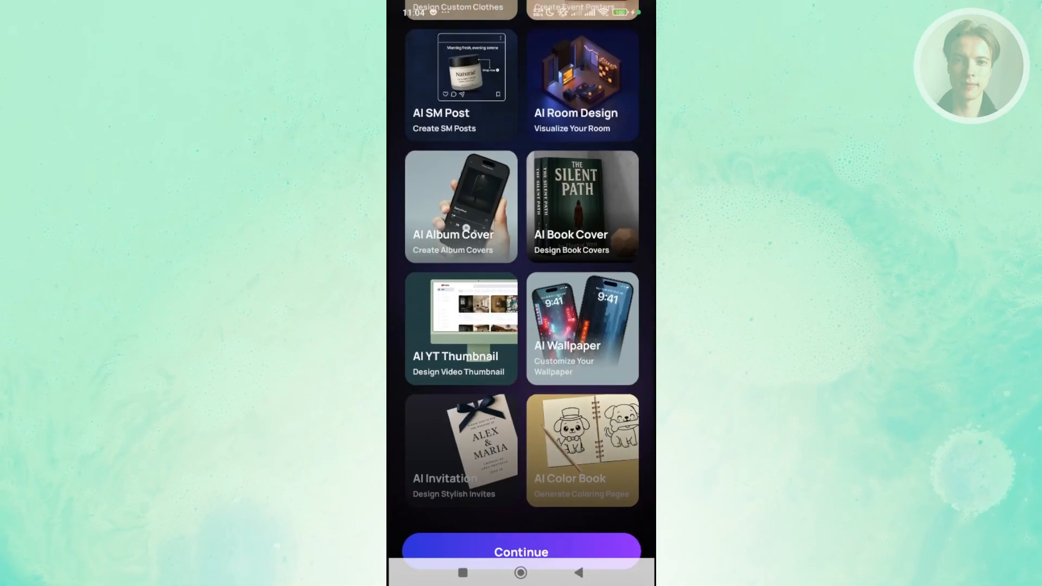
{"action": "scroll", "coordinate": [521, 325], "scroll_direction": "up", "scroll_amount": 10}
{"action": "scroll", "coordinate": [521, 326], "scroll_direction": "down", "scroll_amount": 4}
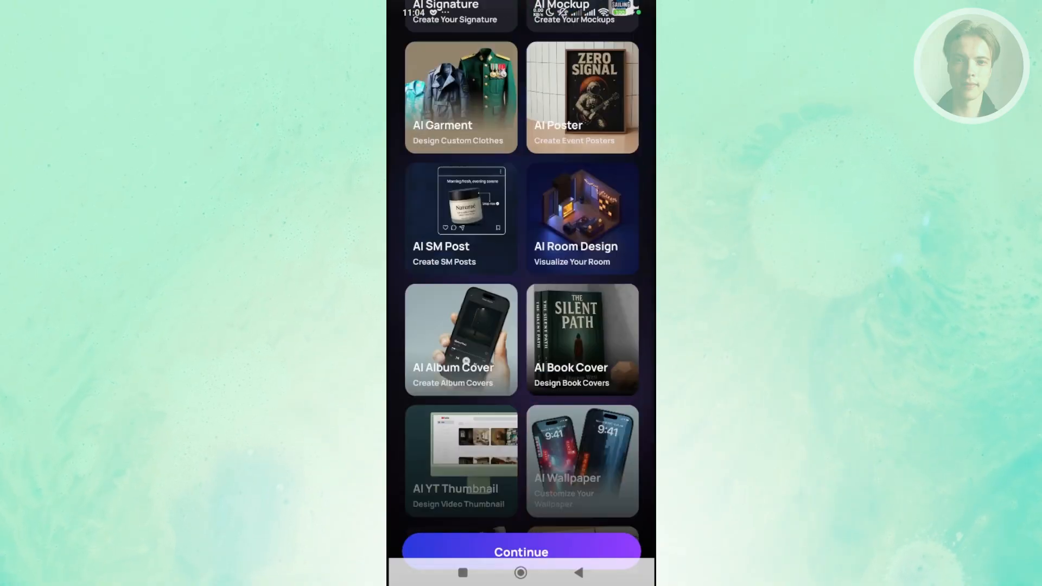
{"action": "left_click", "coordinate": [521, 552]}
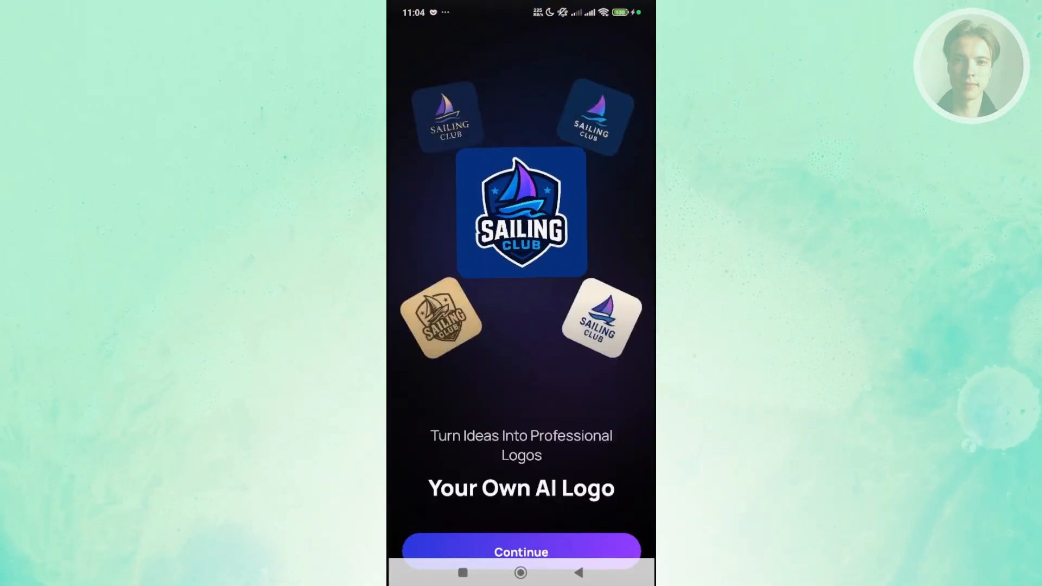
Finish the intro screens, close the subscription offer and notification prompt, and select AI Logo on the home screen.
{"action": "left_click", "coordinate": [521, 552]}
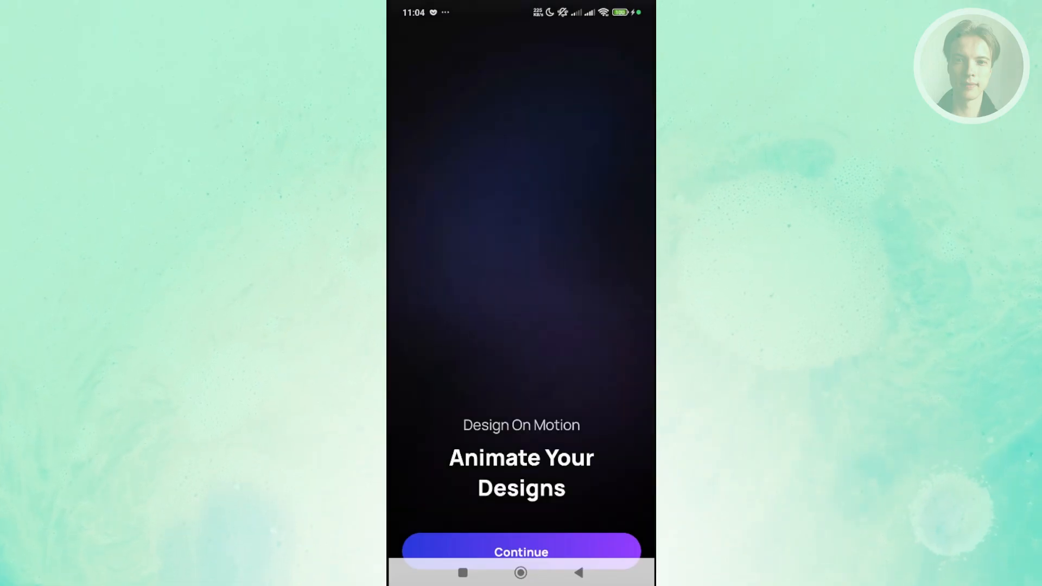
{"action": "left_click", "coordinate": [521, 552]}
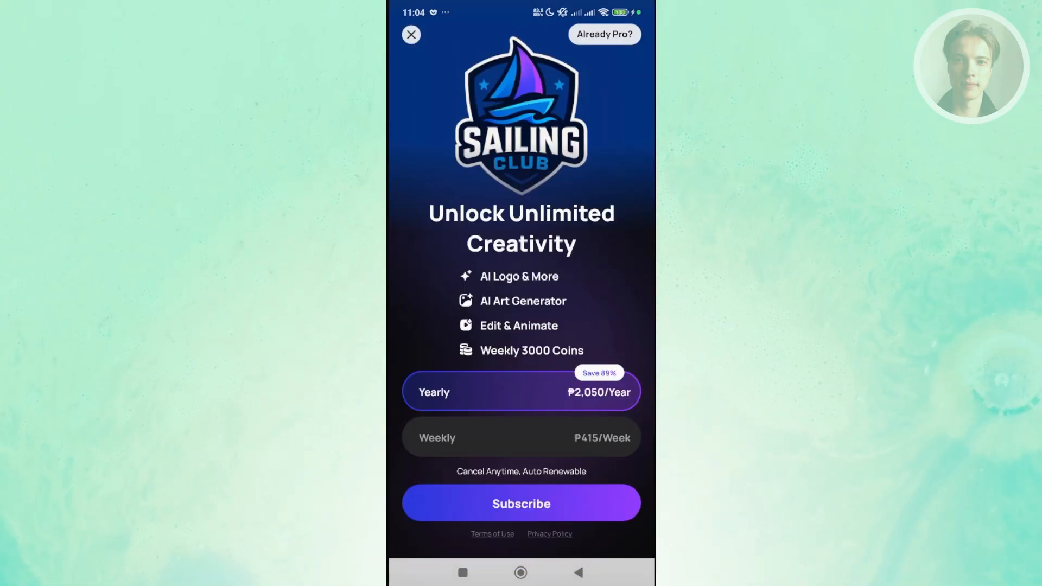
{"action": "left_click", "coordinate": [411, 34]}
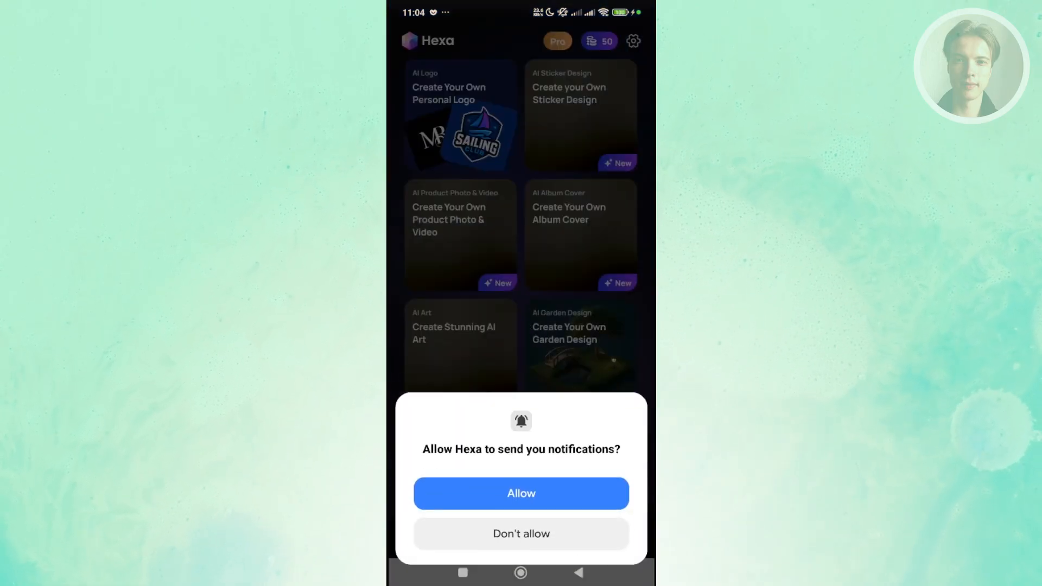
{"action": "left_click", "coordinate": [520, 520]}
{"action": "left_click", "coordinate": [461, 117]}
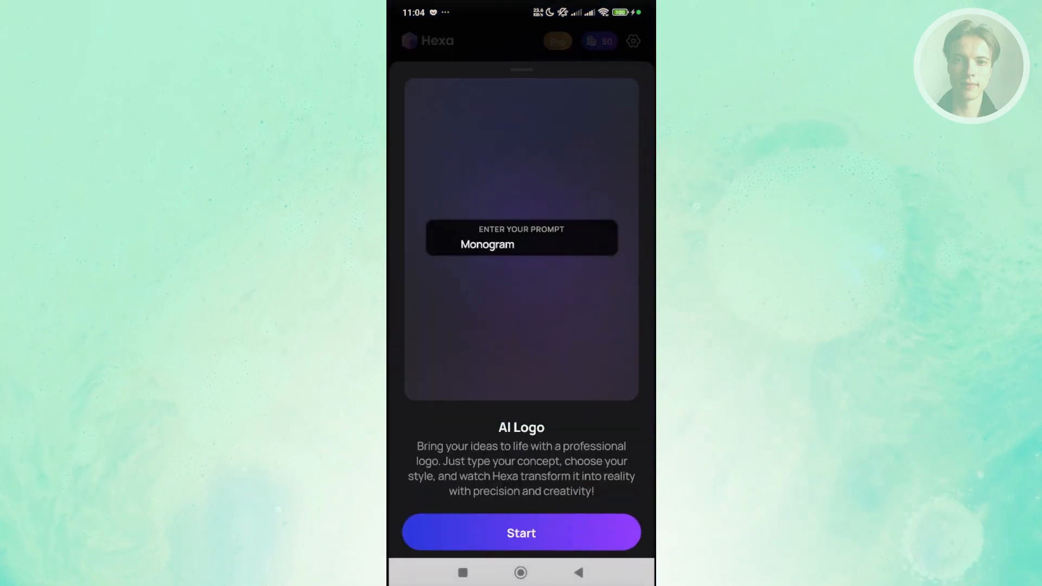
{"action": "key", "text": "Escape"}
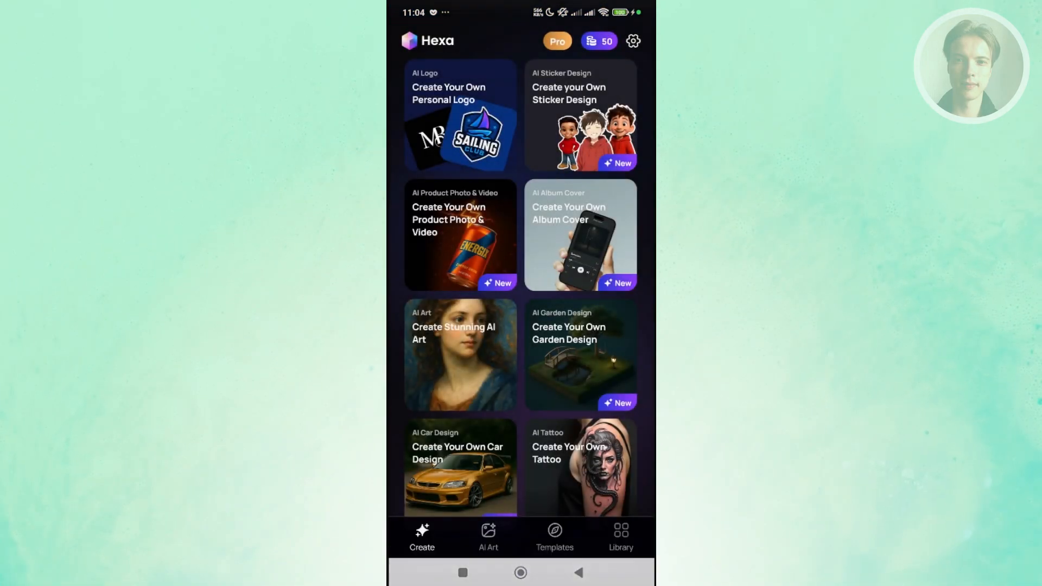
{"action": "scroll", "coordinate": [521, 326], "scroll_direction": "down", "scroll_amount": 1}
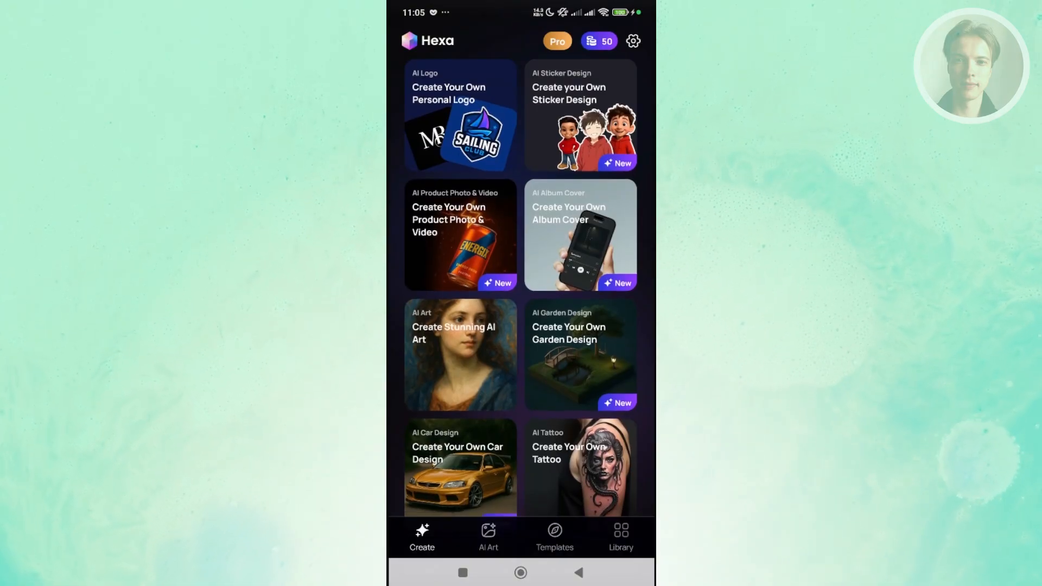
{"action": "scroll", "coordinate": [522, 326], "scroll_direction": "down", "scroll_amount": 6}
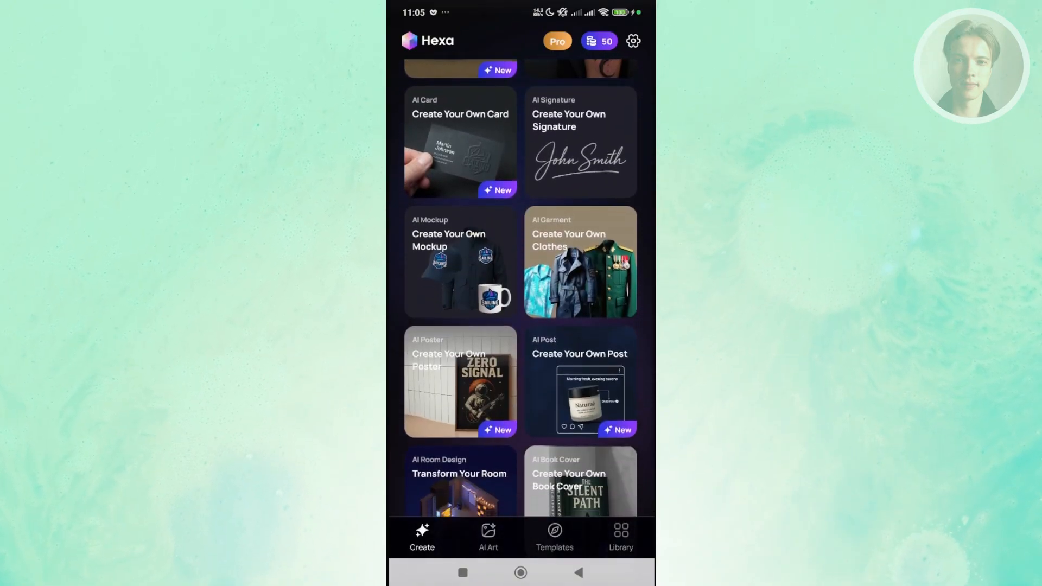
{"action": "scroll", "coordinate": [521, 326], "scroll_direction": "down", "scroll_amount": 6}
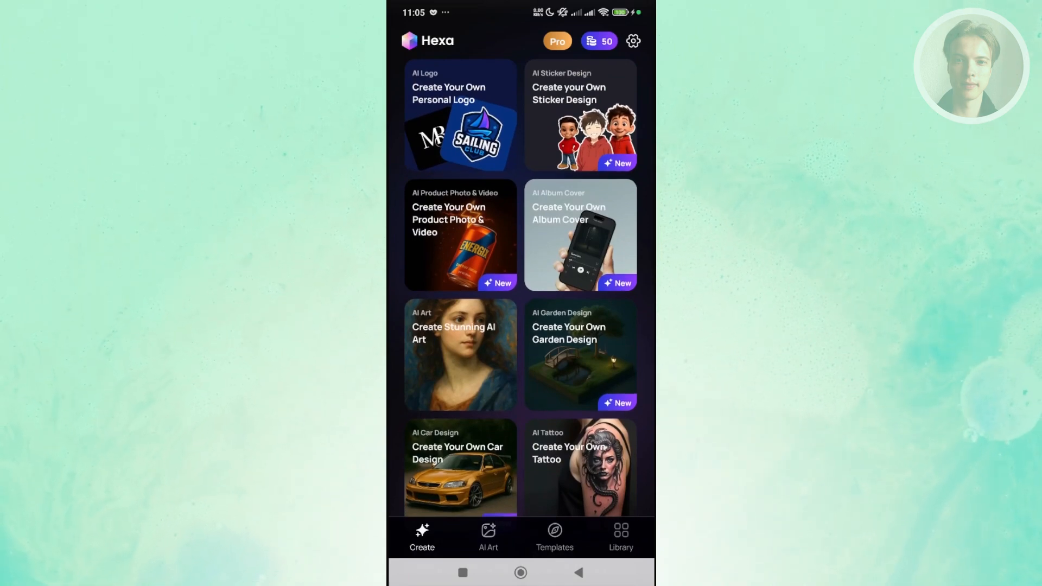
{"action": "left_click", "coordinate": [489, 536]}
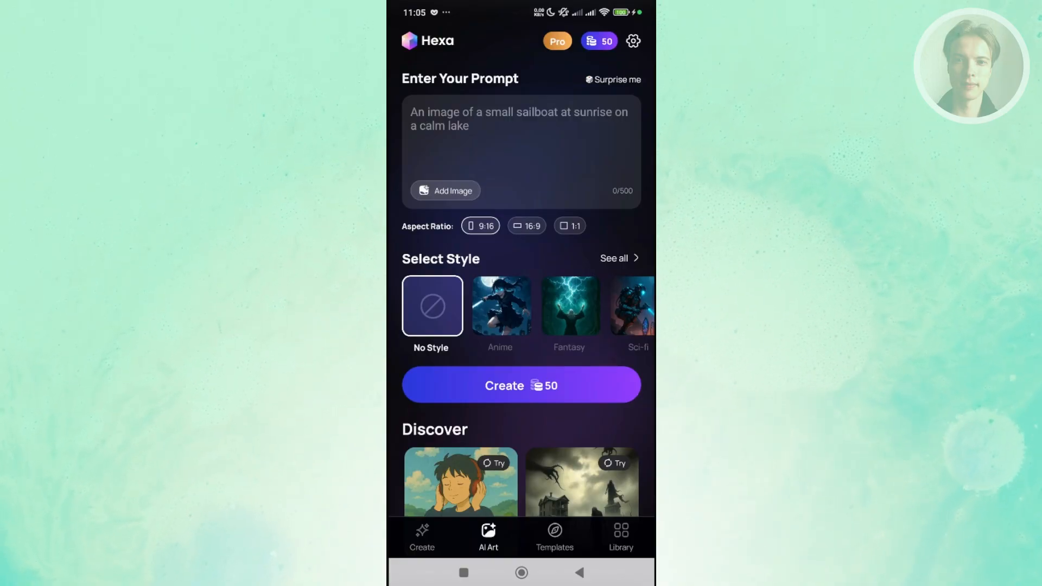
Set the AI Art aspect ratio to 16:9, browse the style carousel, then go to Templates.
{"action": "left_click", "coordinate": [470, 190]}
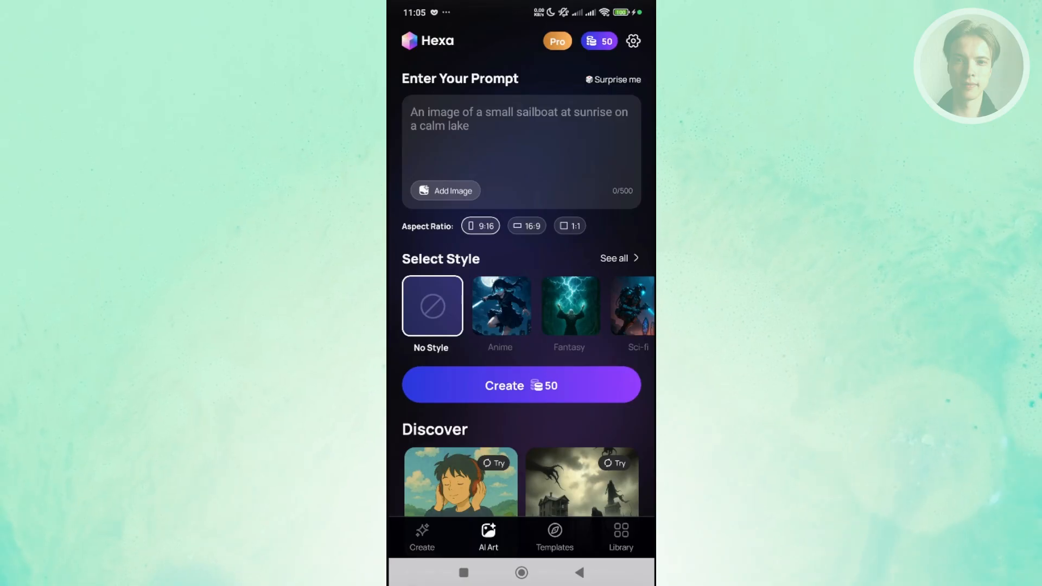
{"action": "left_click", "coordinate": [526, 225]}
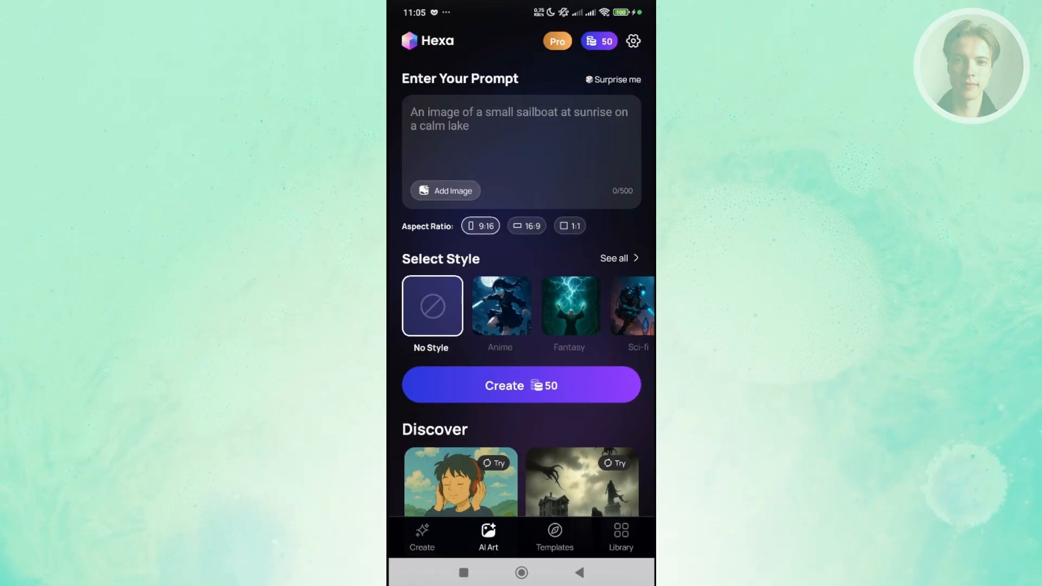
{"action": "scroll", "coordinate": [521, 367], "scroll_direction": "down", "scroll_amount": 3}
{"action": "scroll", "coordinate": [521, 326], "scroll_direction": "down", "scroll_amount": 2}
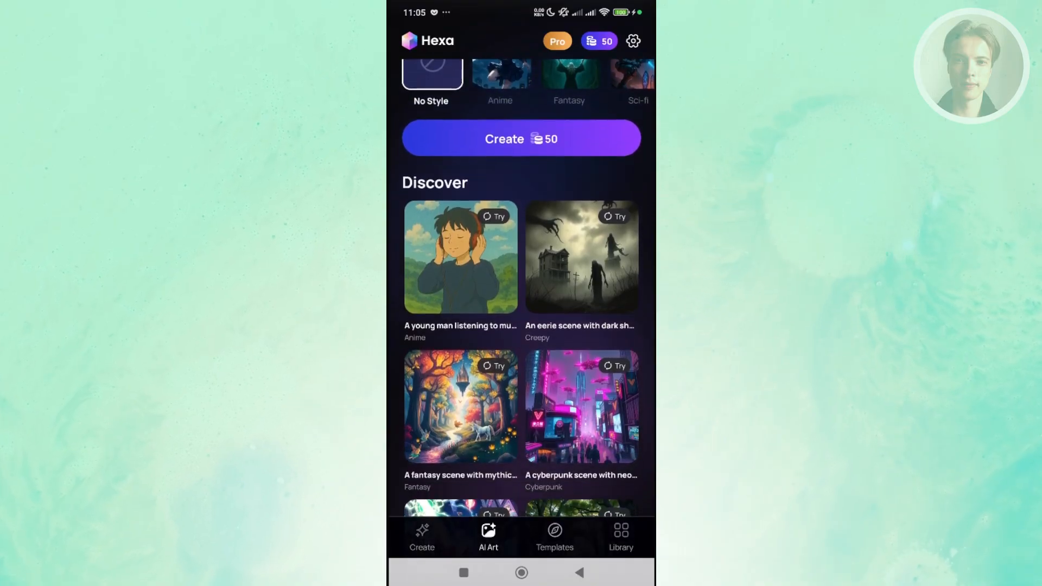
{"action": "scroll", "coordinate": [521, 327], "scroll_direction": "up", "scroll_amount": 5}
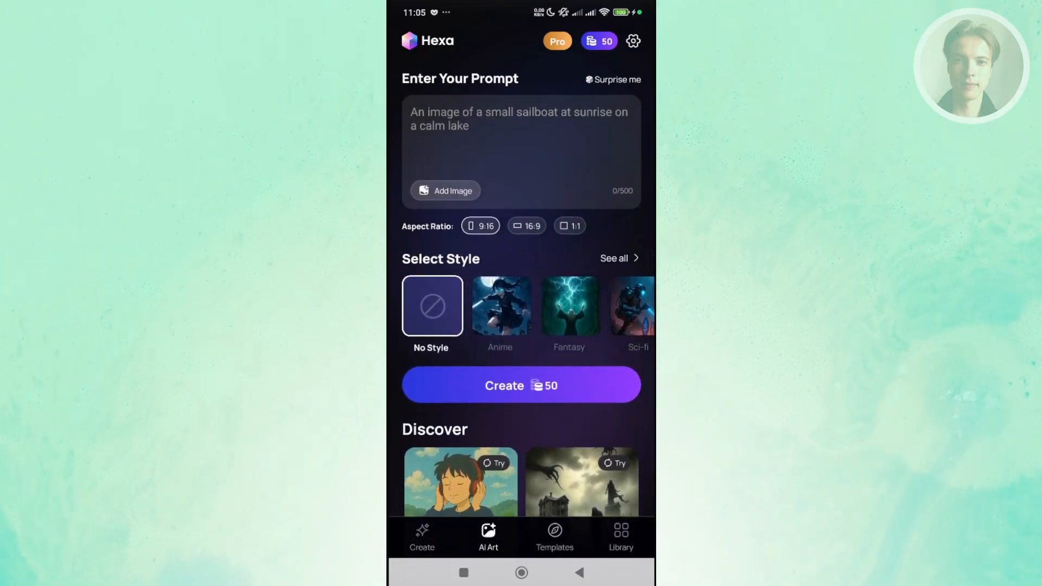
{"action": "mouse_move", "coordinate": [602, 306]}
{"action": "left_mouse_down"}
{"action": "mouse_move", "coordinate": [456, 306]}
{"action": "mouse_move", "coordinate": [570, 307]}
{"action": "left_mouse_up"}
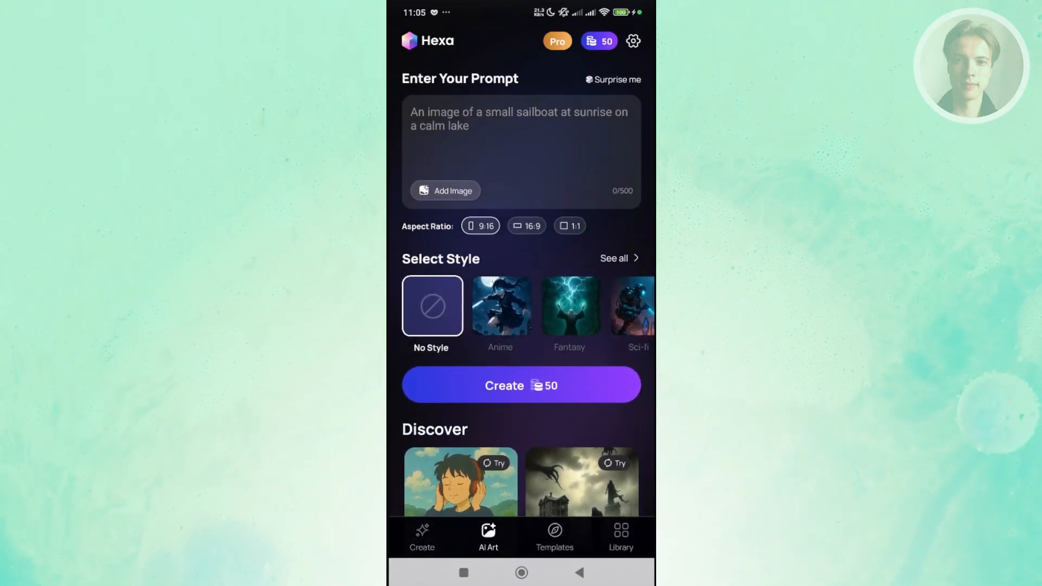
{"action": "left_click", "coordinate": [554, 536]}
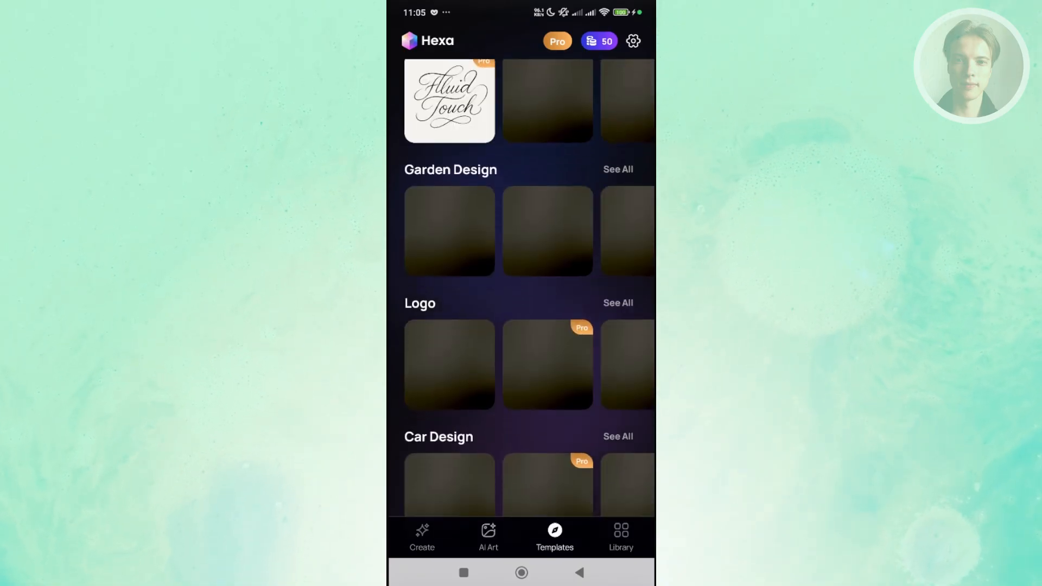
{"action": "scroll", "coordinate": [521, 326], "scroll_direction": "up", "scroll_amount": 1}
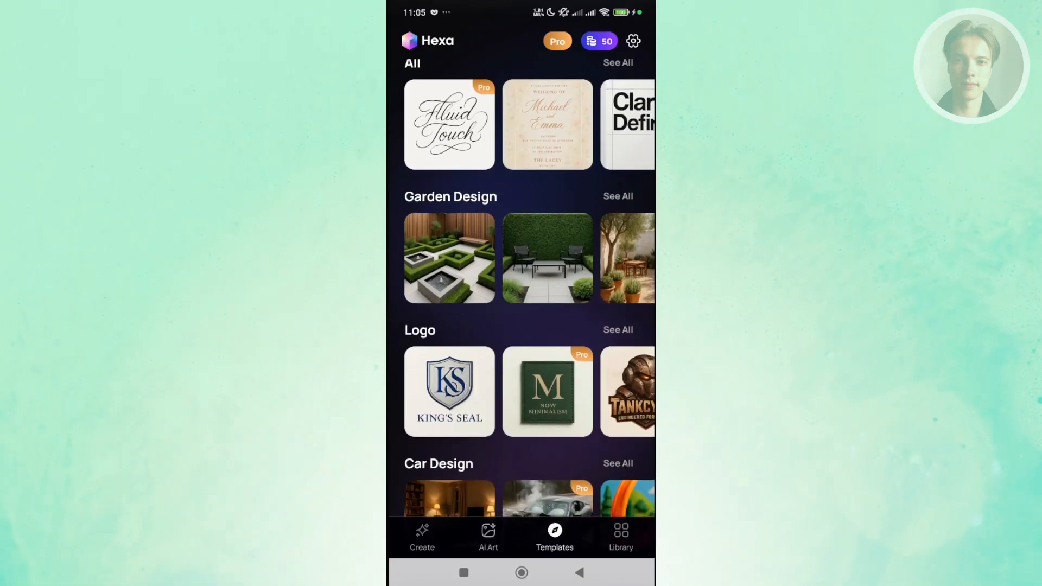
{"action": "scroll", "coordinate": [521, 327], "scroll_direction": "down", "scroll_amount": 1}
{"action": "scroll", "coordinate": [521, 335], "scroll_direction": "right", "scroll_amount": 3}
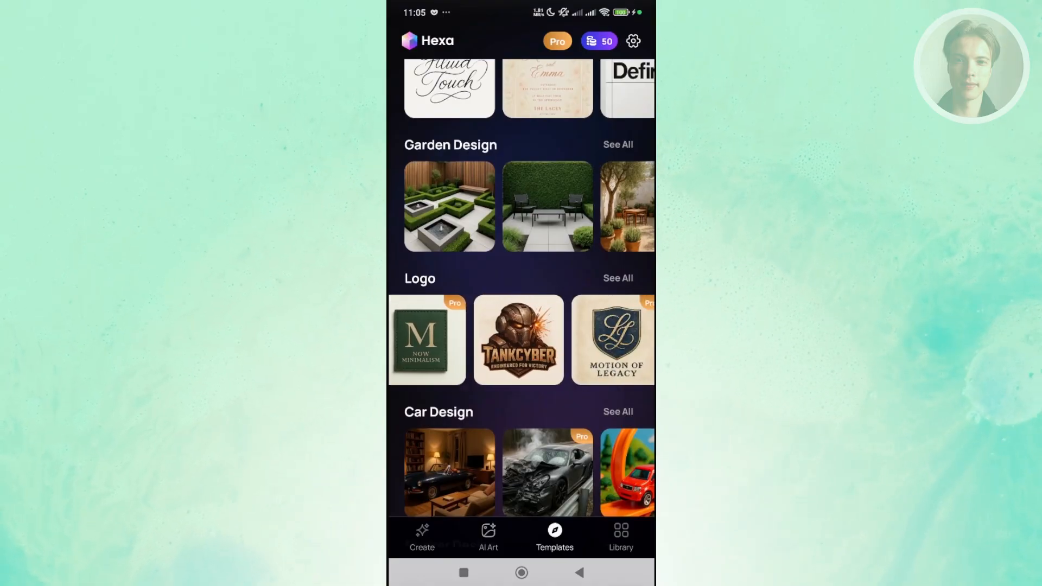
{"action": "scroll", "coordinate": [521, 326], "scroll_direction": "down", "scroll_amount": 5}
{"action": "scroll", "coordinate": [521, 326], "scroll_direction": "down", "scroll_amount": 5}
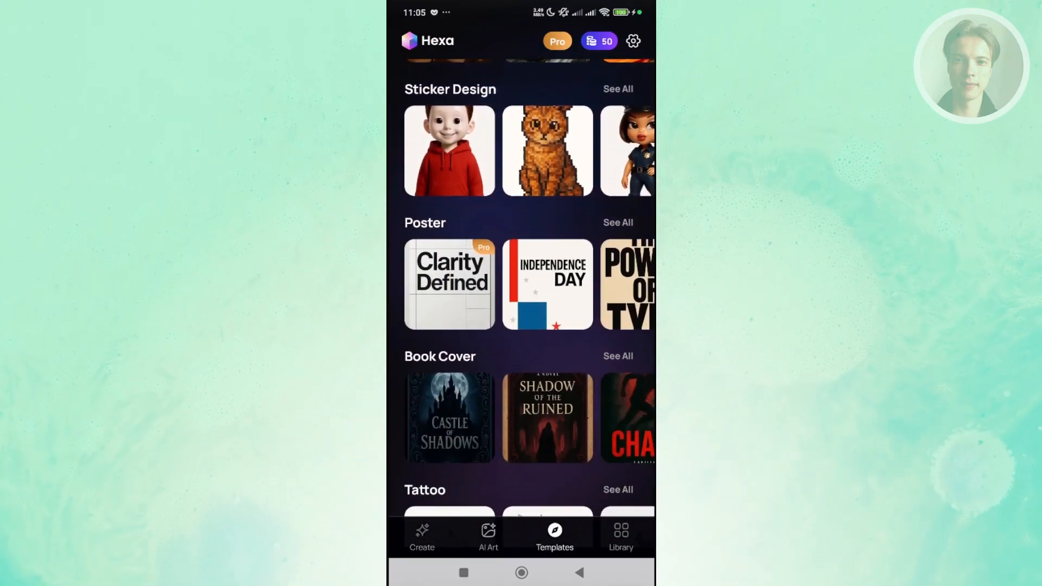
{"action": "scroll", "coordinate": [522, 326], "scroll_direction": "up", "scroll_amount": 1}
{"action": "scroll", "coordinate": [521, 326], "scroll_direction": "up", "scroll_amount": 4}
{"action": "scroll", "coordinate": [521, 326], "scroll_direction": "down", "scroll_amount": 6}
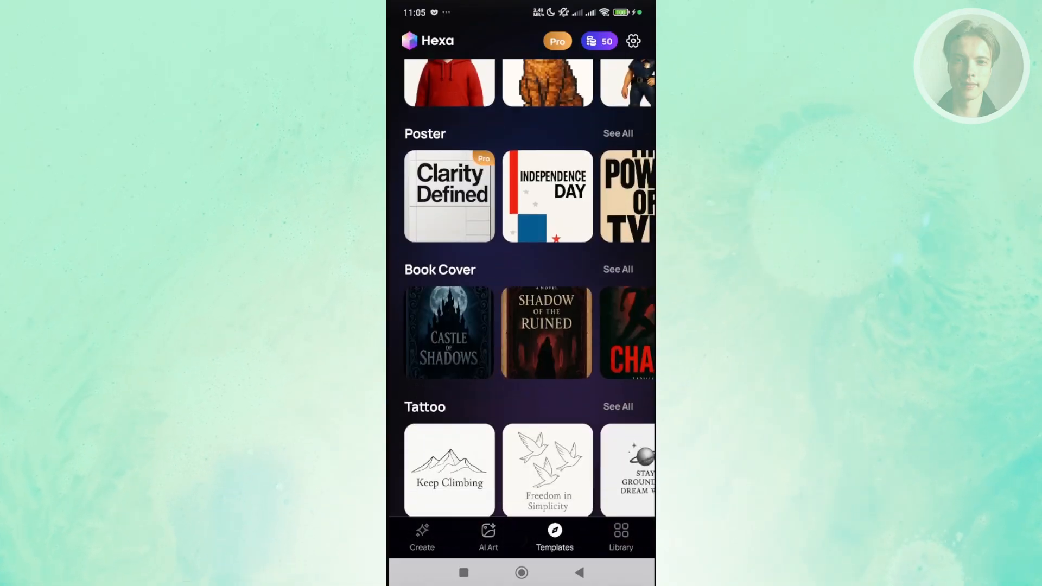
{"action": "scroll", "coordinate": [521, 326], "scroll_direction": "up", "scroll_amount": 5}
{"action": "scroll", "coordinate": [521, 326], "scroll_direction": "up", "scroll_amount": 3}
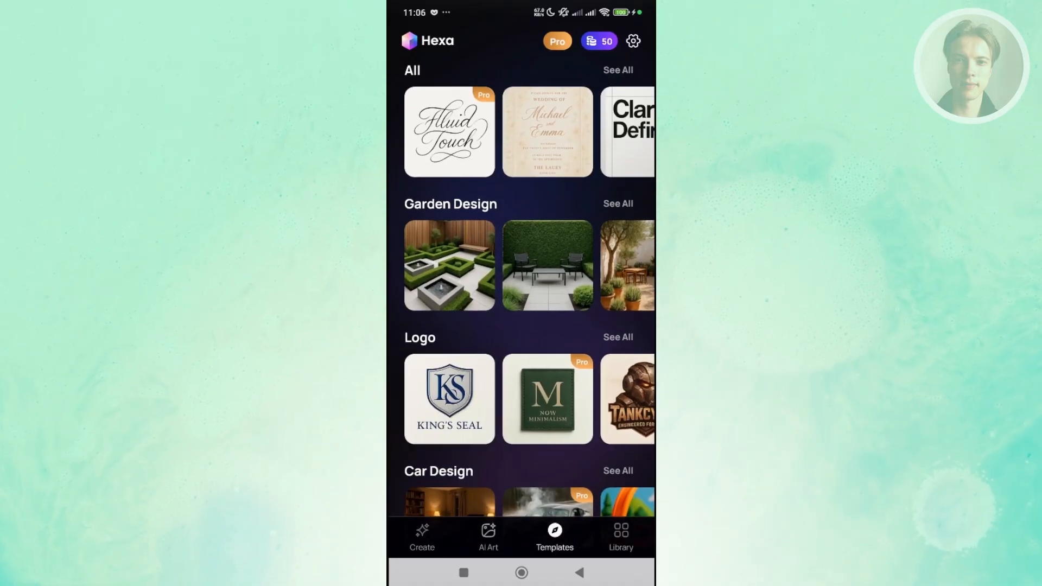
Visit the empty Library, then return to the Create categories grid.
{"action": "left_click", "coordinate": [621, 535]}
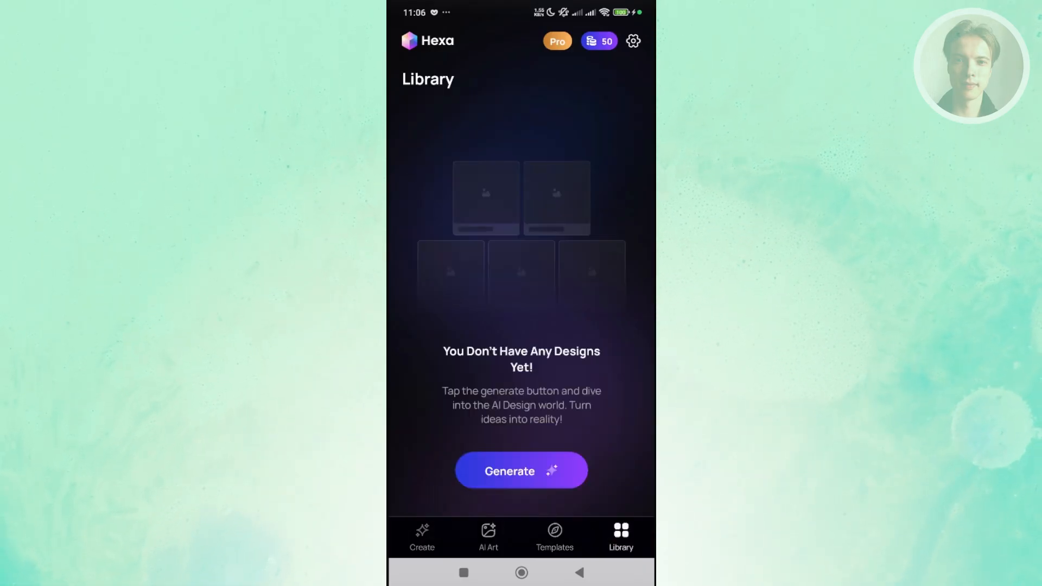
{"action": "left_click", "coordinate": [422, 535]}
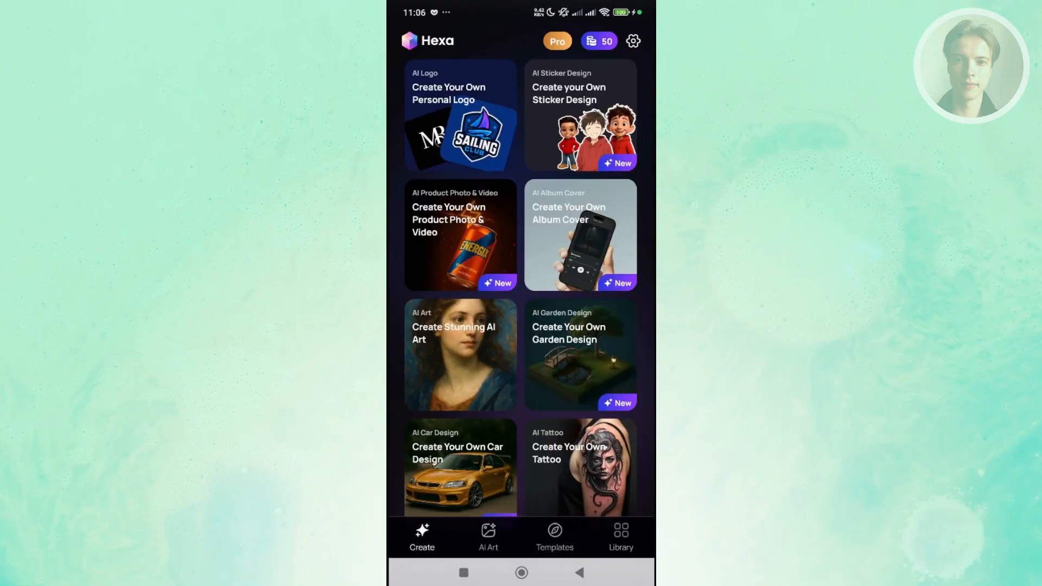
{"action": "left_click", "coordinate": [633, 41]}
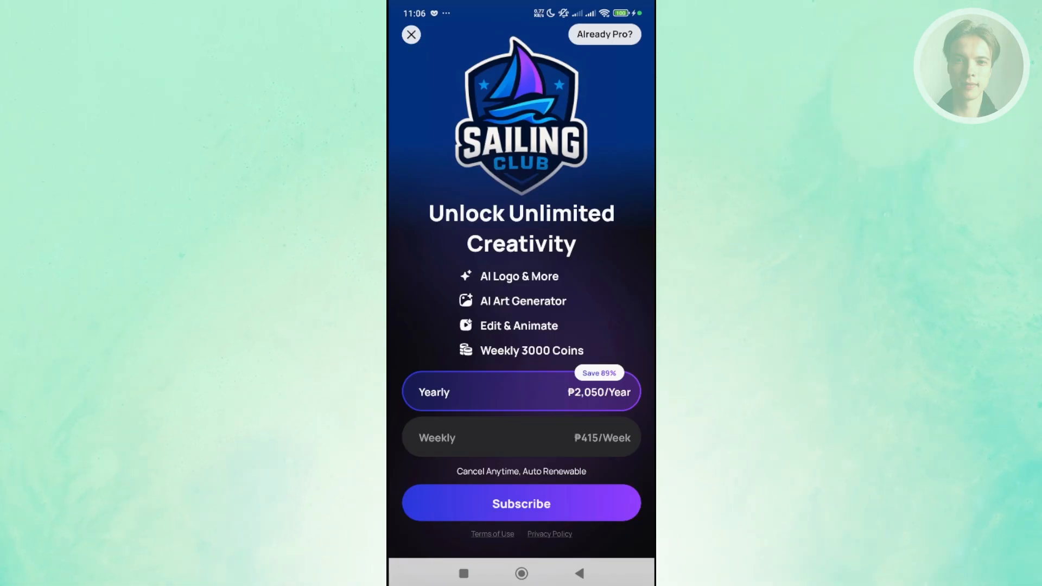
{"action": "left_click", "coordinate": [411, 35]}
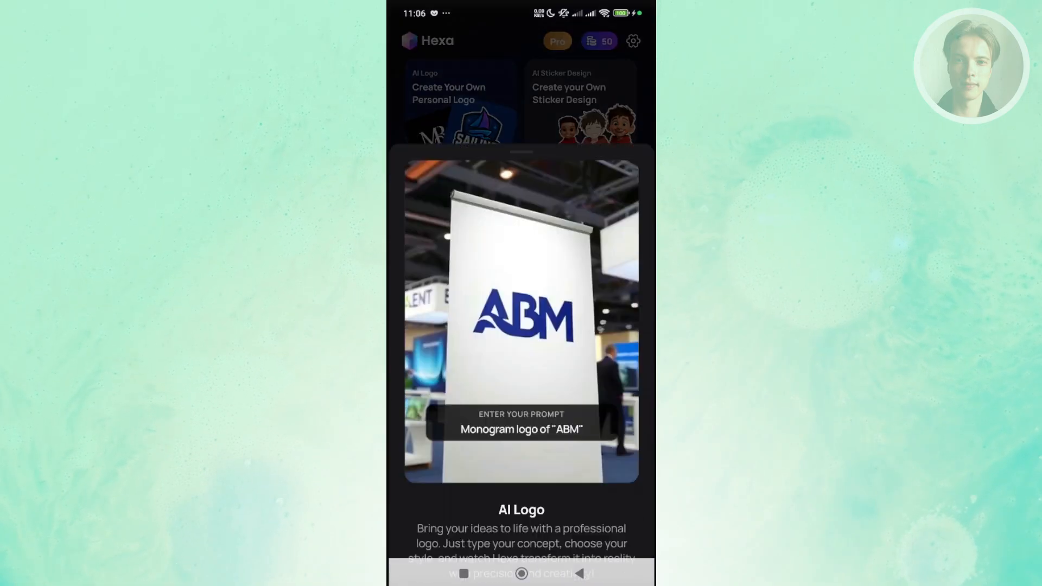
Start an AI logo From Scratch and dismiss the notification permission request.
{"action": "left_click", "coordinate": [521, 537]}
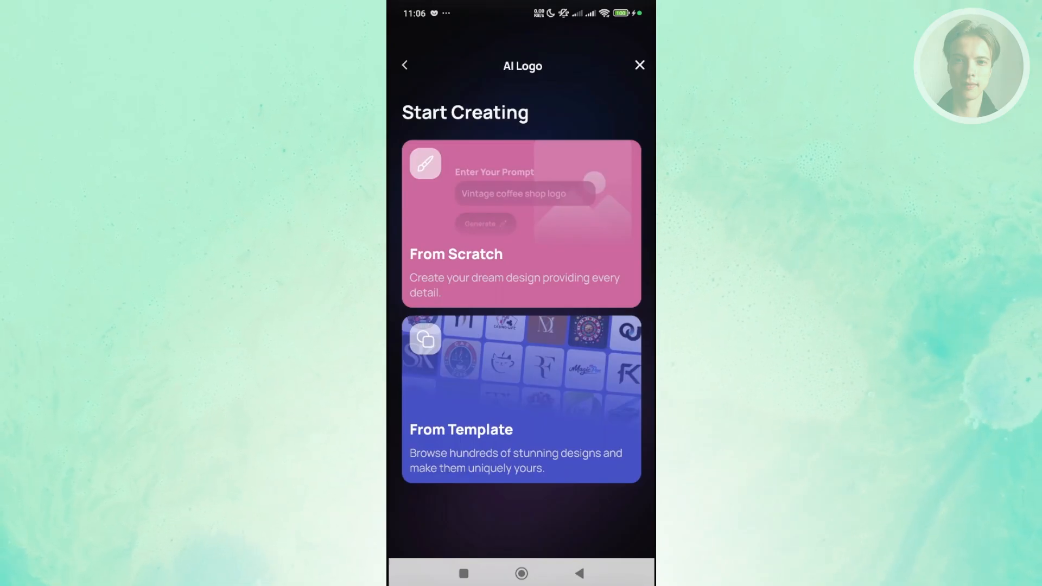
{"action": "left_click", "coordinate": [521, 224]}
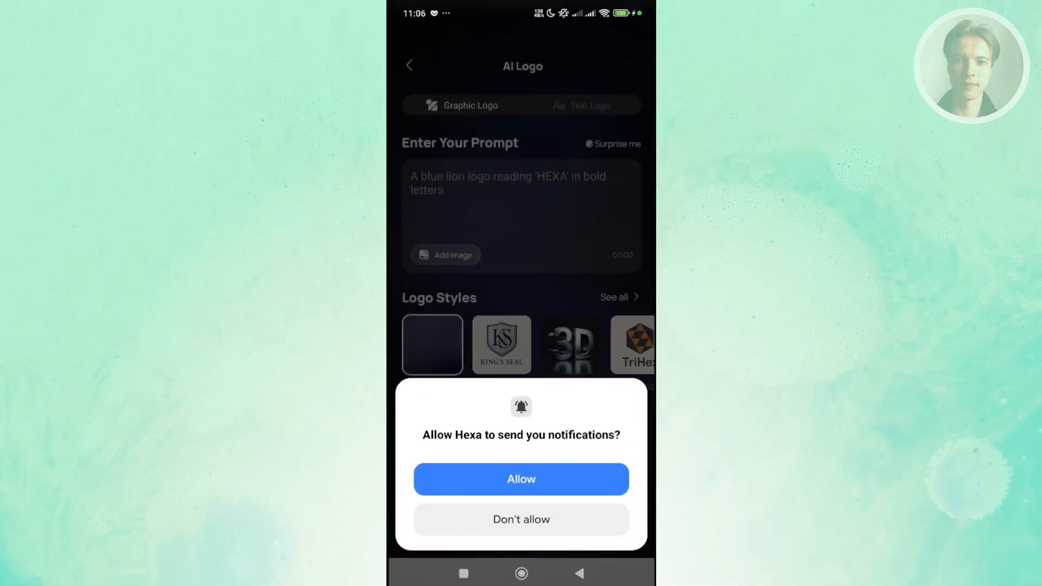
{"action": "left_click", "coordinate": [522, 519]}
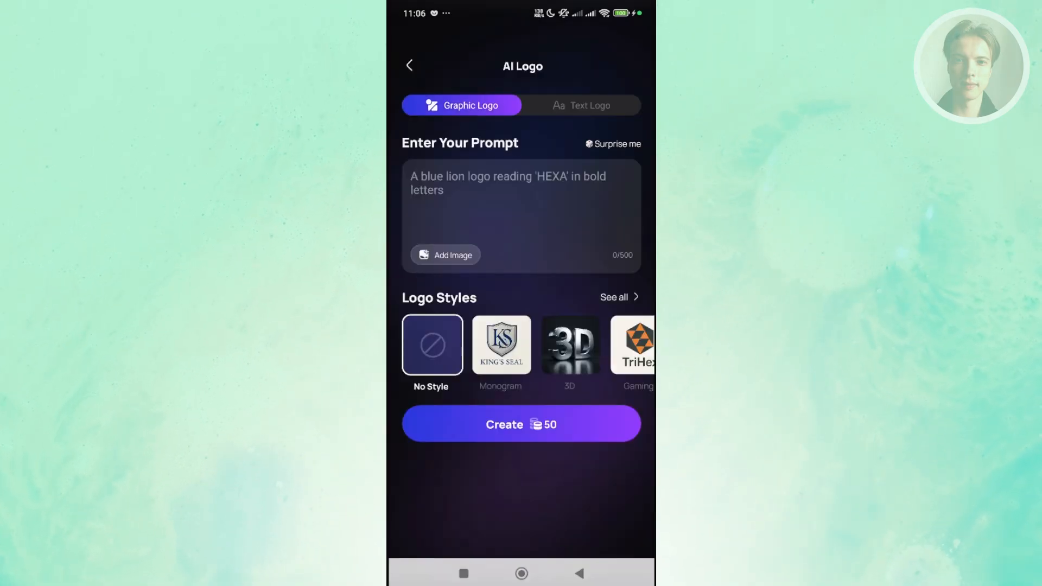
Enter the prompt 'Create a logo for a happy bee with a chef hat' and hide the keyboard.
{"action": "left_click", "coordinate": [521, 203]}
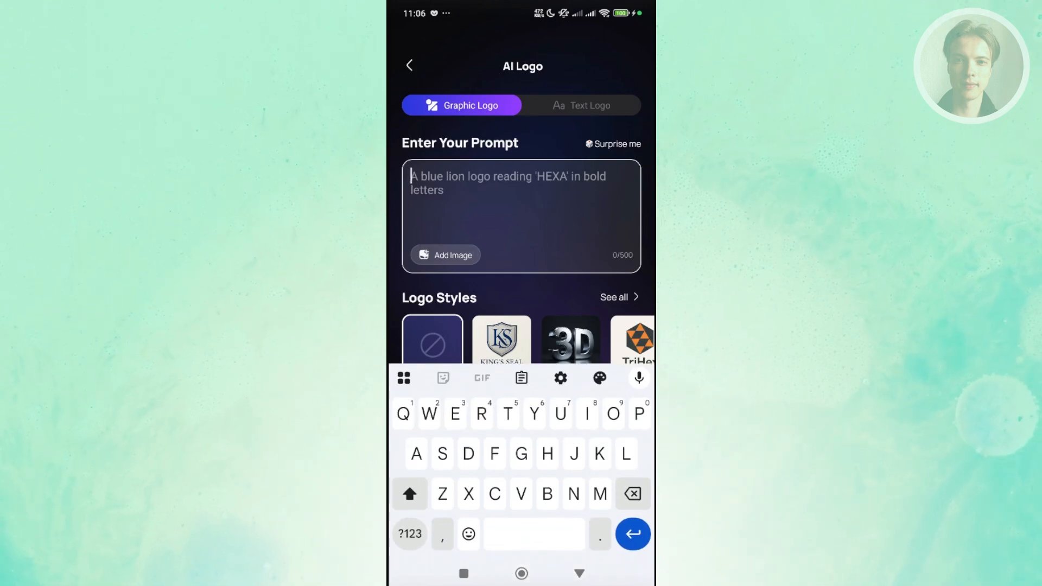
{"action": "type", "text": "Create a "}
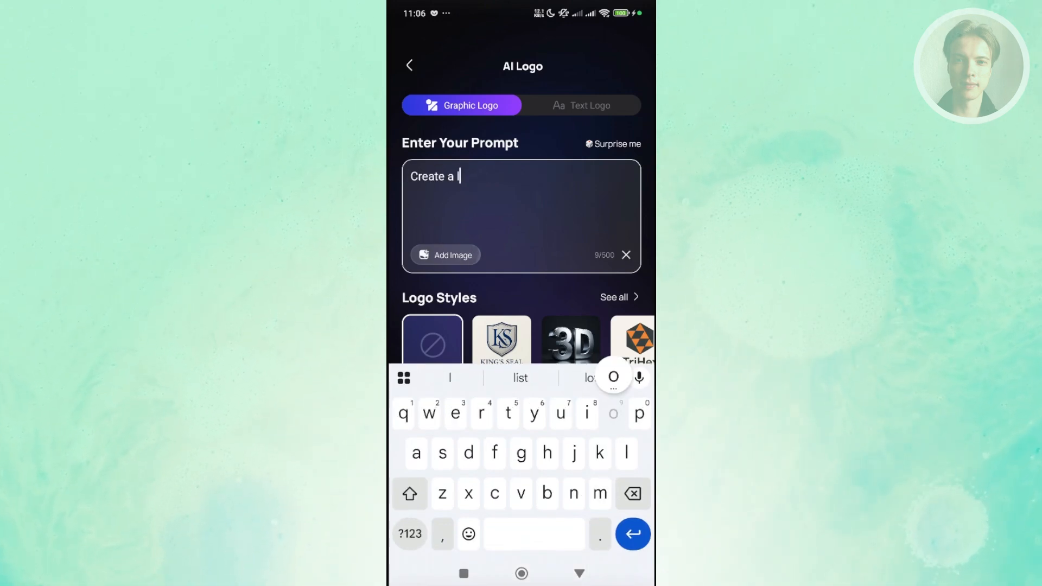
{"action": "type", "text": "logo for a"}
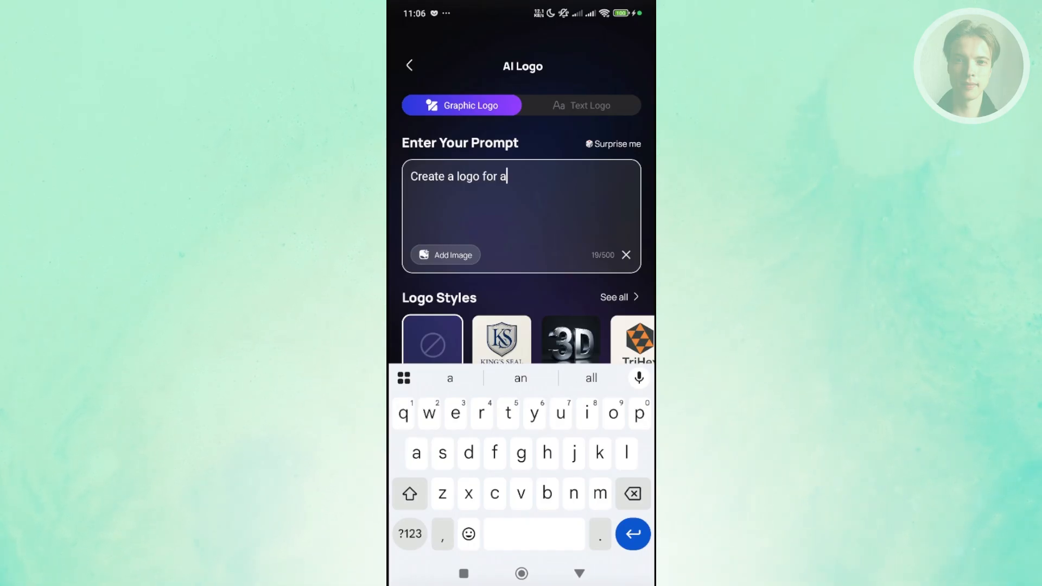
{"action": "type", "text": " happy "}
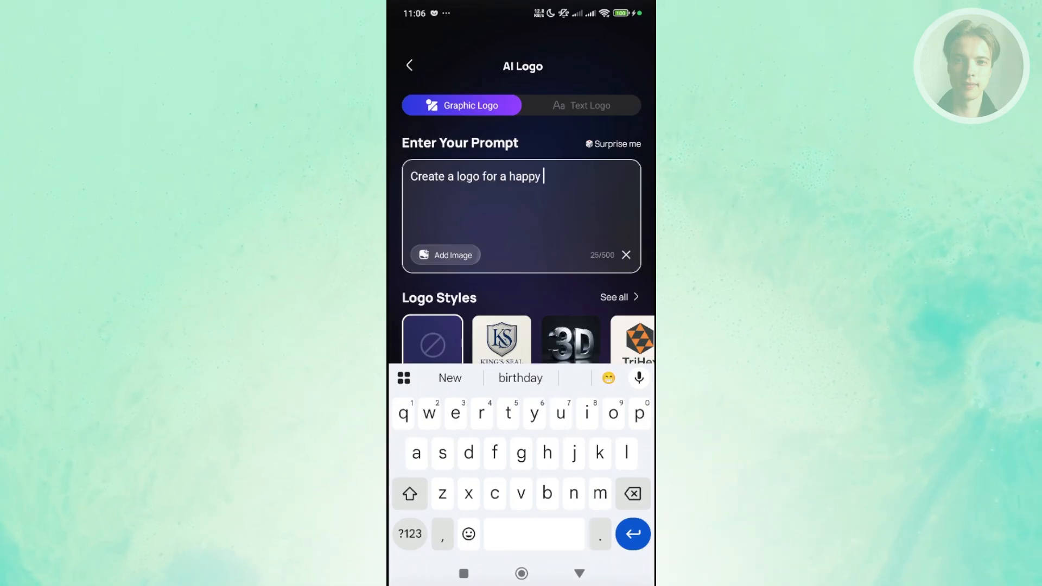
{"action": "type", "text": "bee with "}
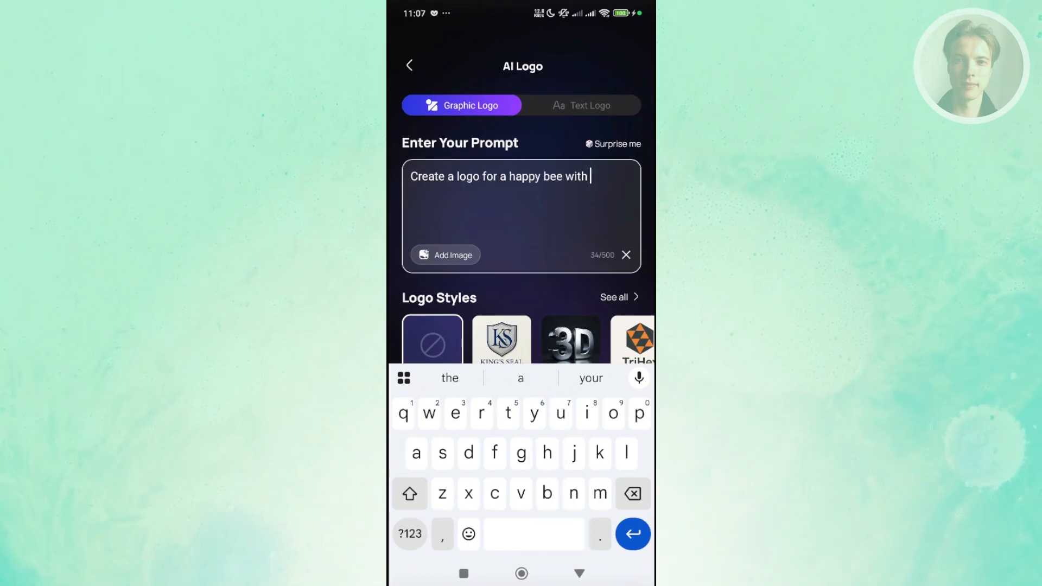
{"action": "type", "text": "a "}
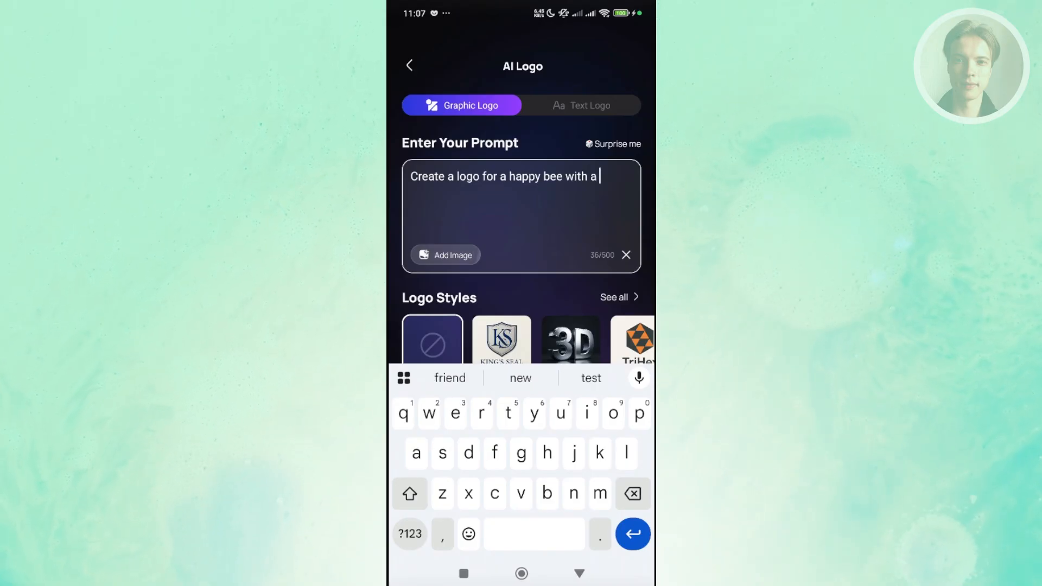
{"action": "type", "text": "chef hat"}
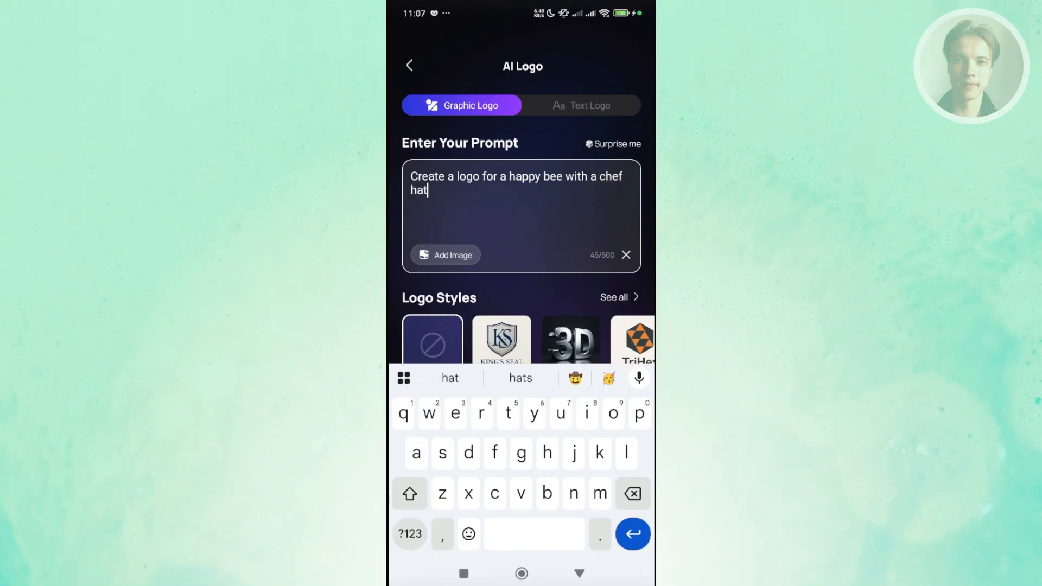
{"action": "key", "text": "Escape"}
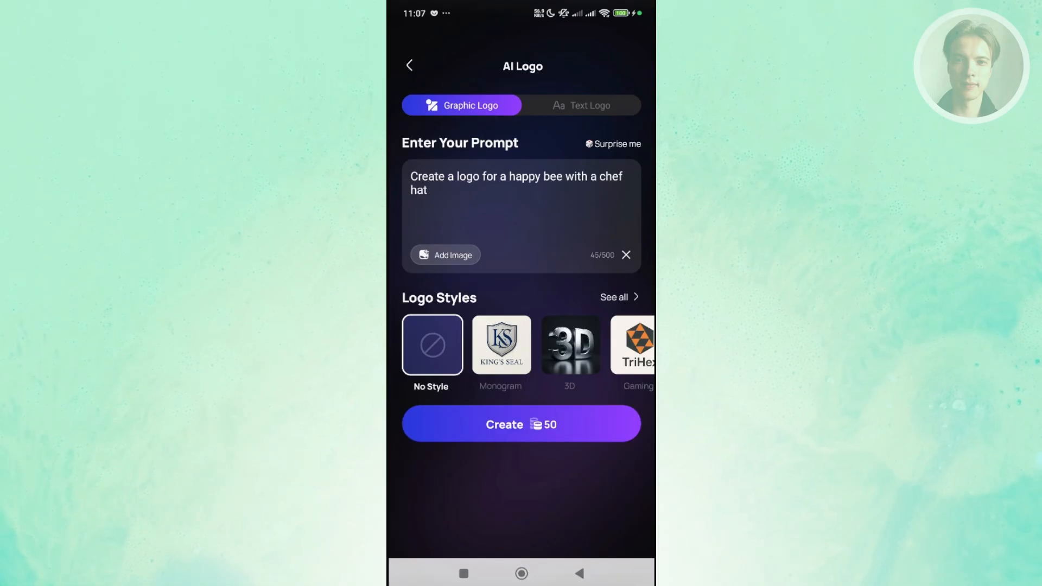
Start generating the bee logo with Create (50 coins).
{"action": "left_click", "coordinate": [521, 424]}
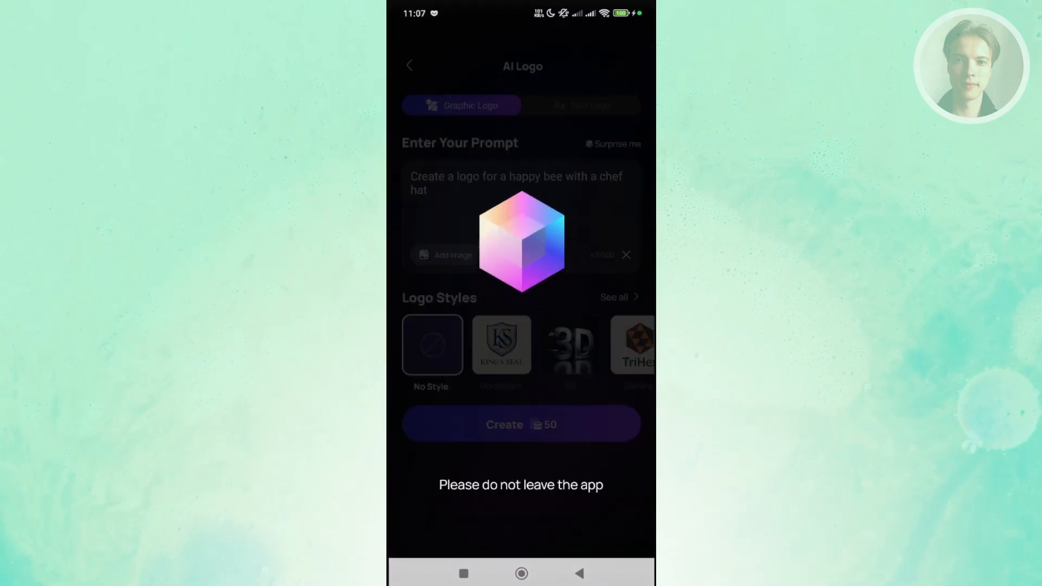